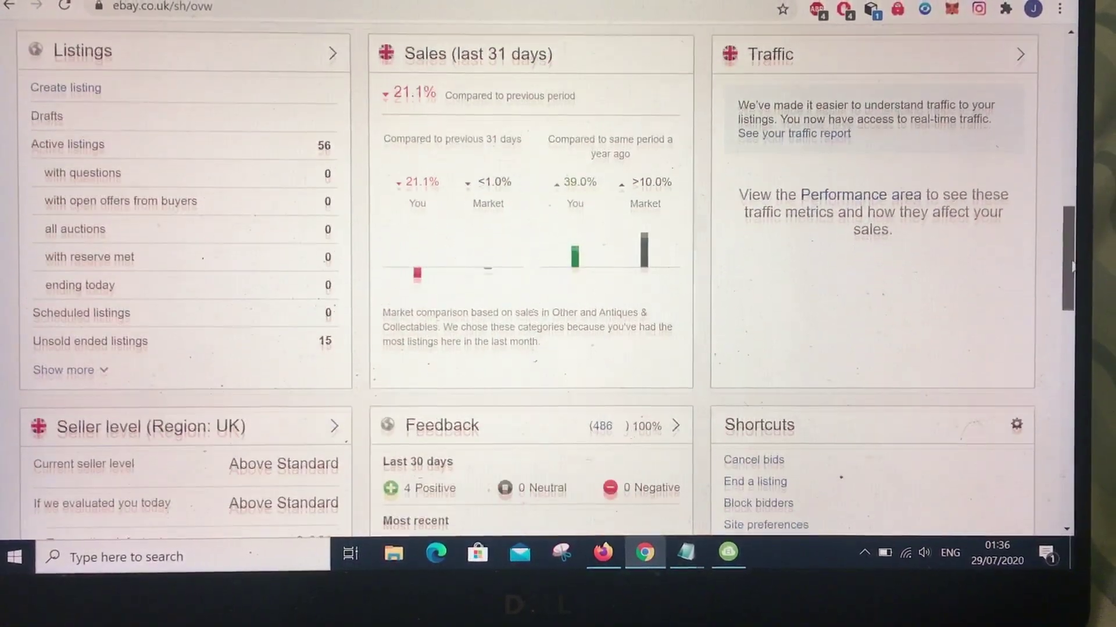
pyautogui.scroll(-3, 557, 348)
pyautogui.scroll(-2, 558, 349)
pyautogui.scroll(-3, 557, 349)
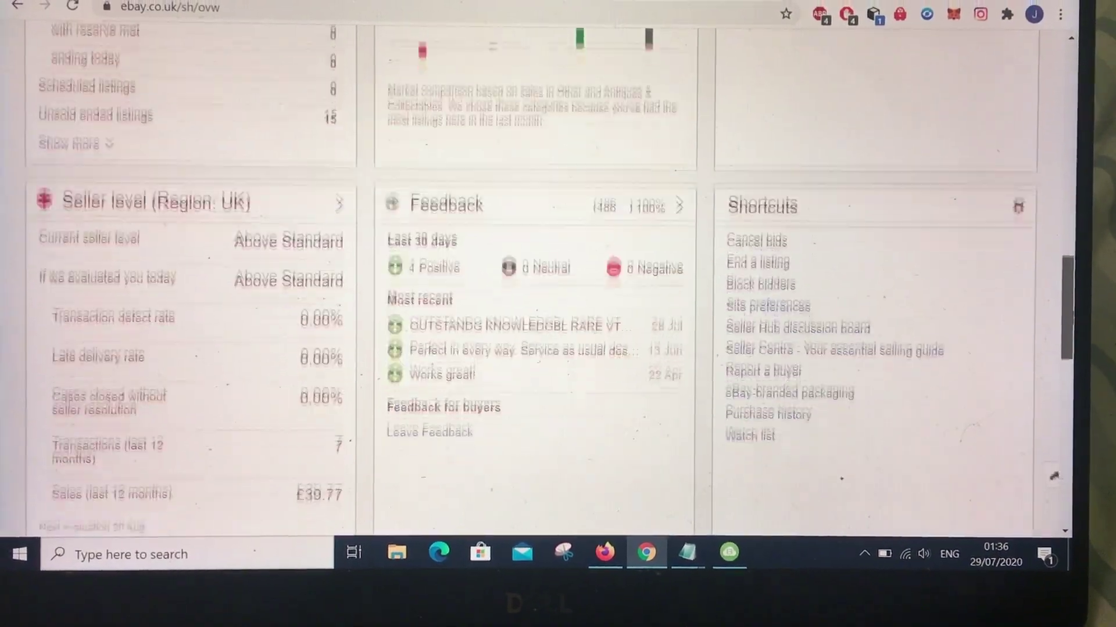
pyautogui.scroll(-3, 558, 349)
pyautogui.scroll(-2, 558, 349)
pyautogui.scroll(-1, 558, 348)
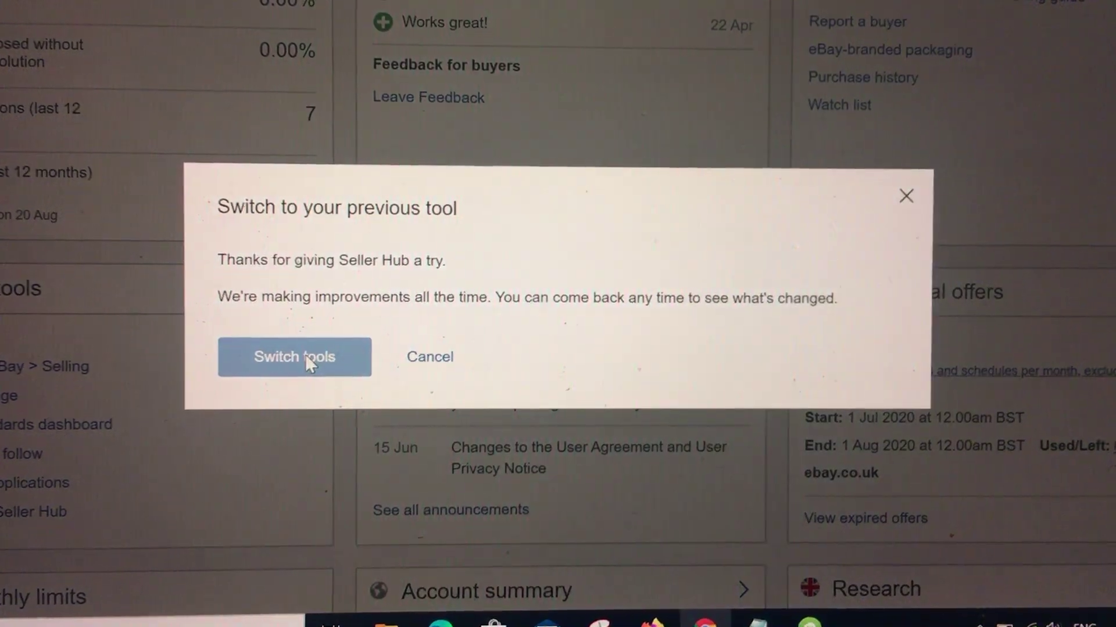
# Confirm 'Switch tools' to leave Seller Hub and return to the previous selling tool.
pyautogui.click(307, 354)
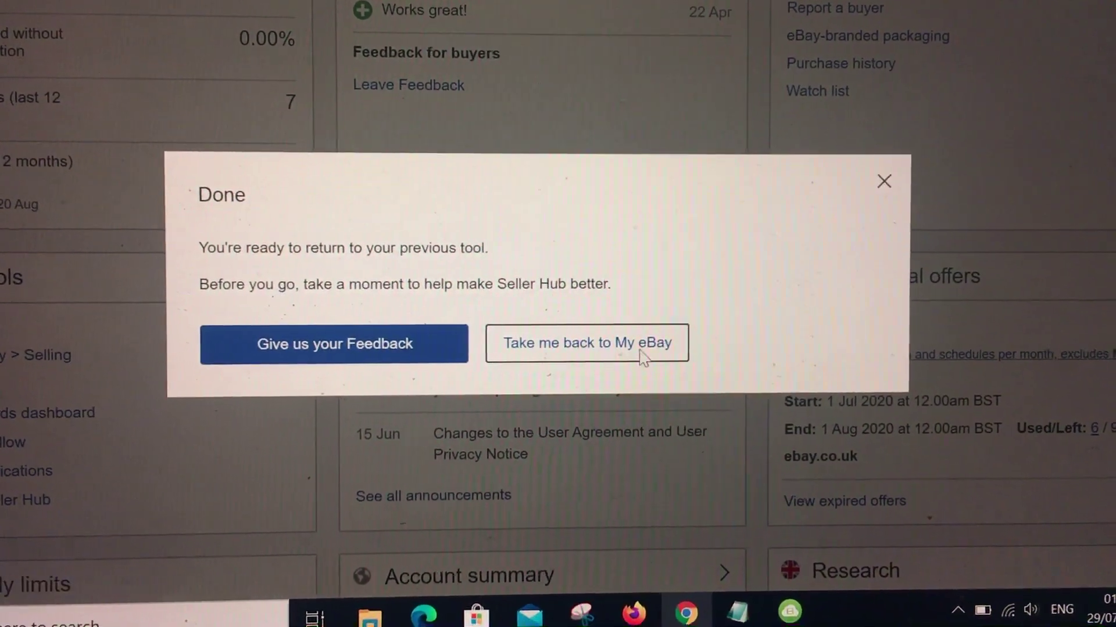